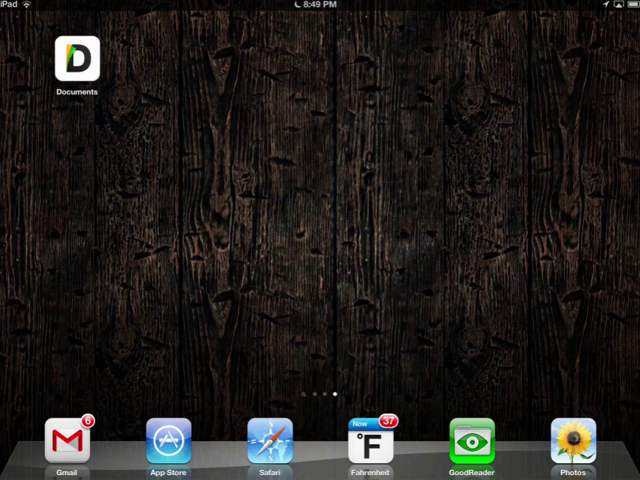
Launch Documents, show its built-in browser full-width, and clear the address bar for jw.org/en
left_click(77, 60)
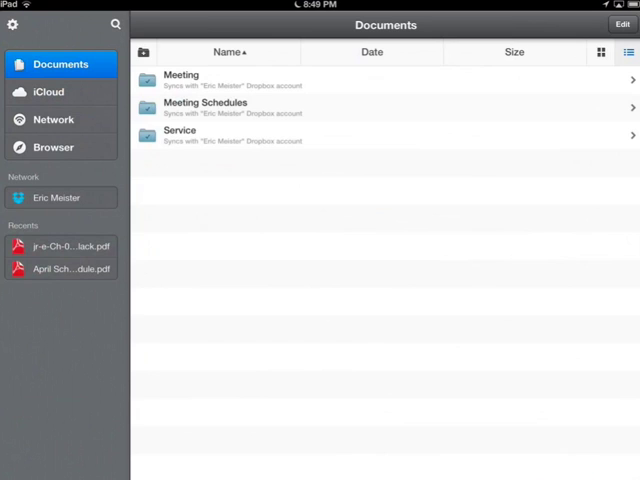
left_click(53, 147)
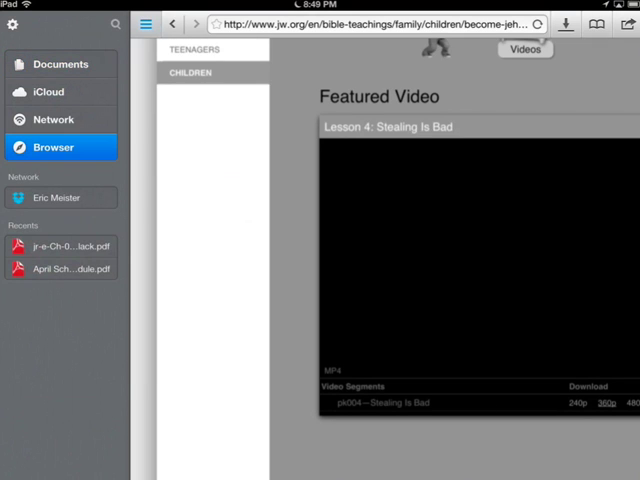
left_click(145, 24)
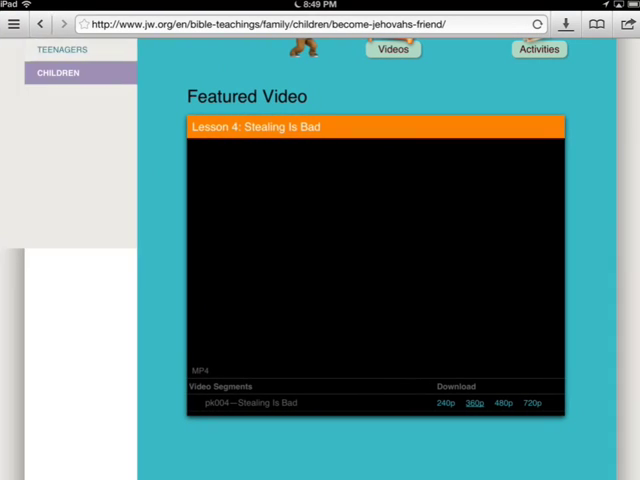
scroll(375, 250, "up", 4)
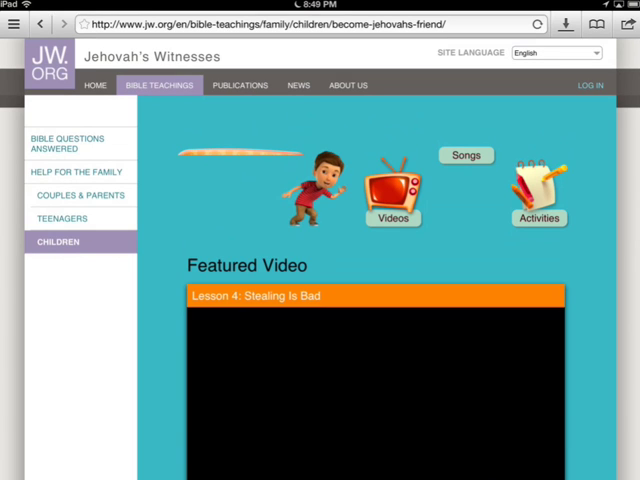
left_click(260, 24)
left_click(538, 24)
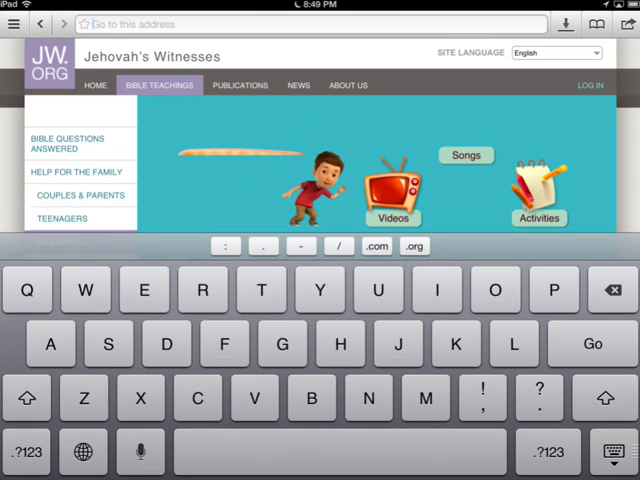
type("jw.org/en")
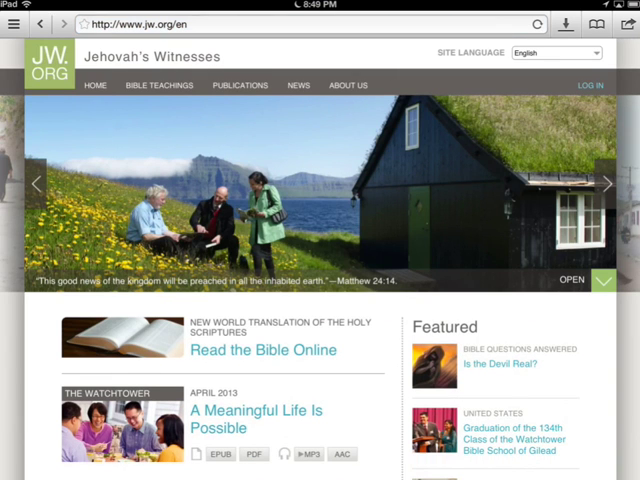
scroll(320, 300, "down", 3)
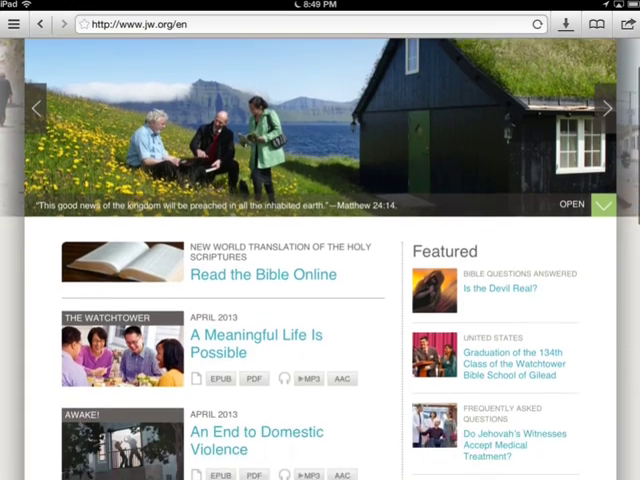
scroll(320, 300, "down", 6)
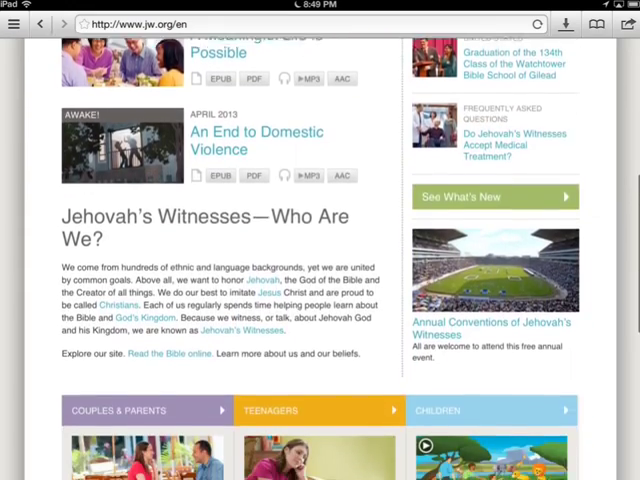
scroll(320, 300, "down", 3)
On jw.org, open the Children section and then the Become Jehovah's Friend collection
left_click(490, 365)
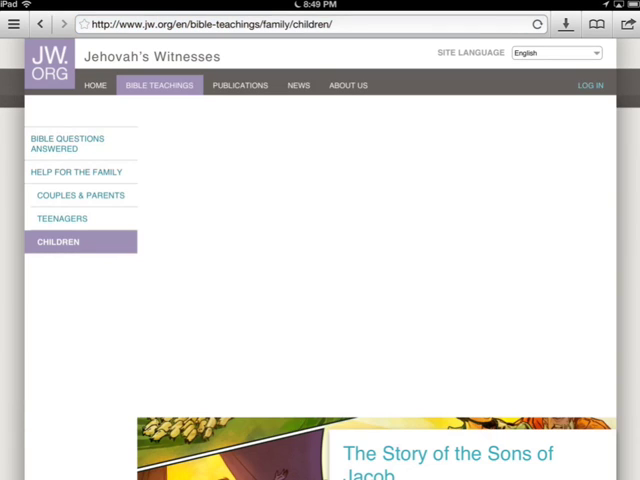
scroll(320, 300, "down", 8)
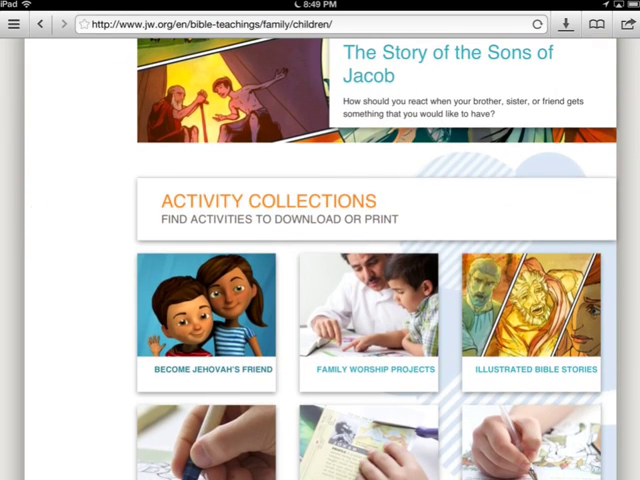
left_click(206, 310)
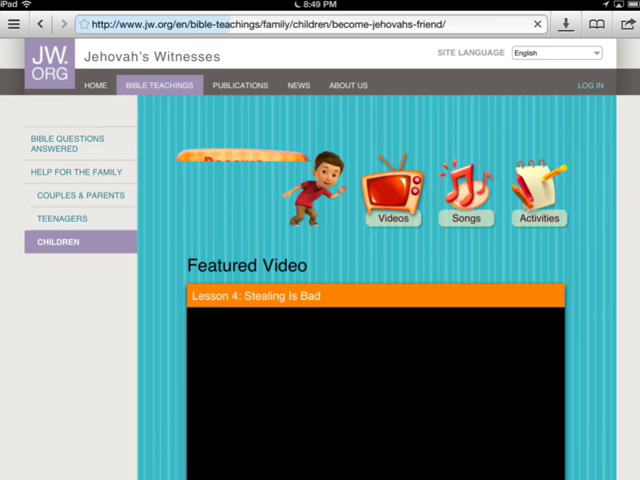
scroll(320, 300, "down", 5)
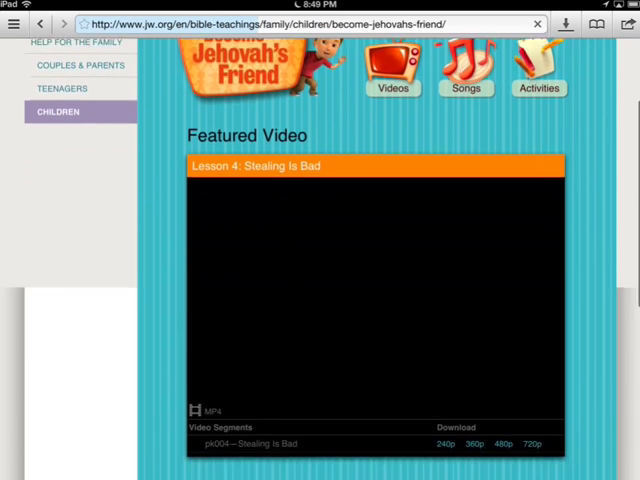
scroll(320, 300, "down", 5)
scroll(320, 300, "up", 6)
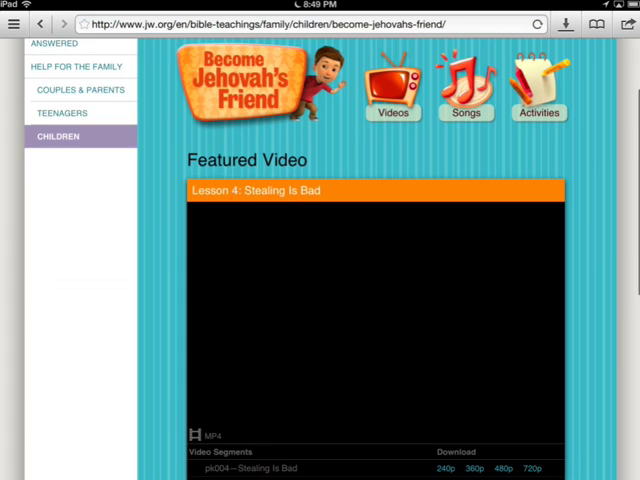
scroll(320, 300, "down", 2)
scroll(320, 300, "down", 1)
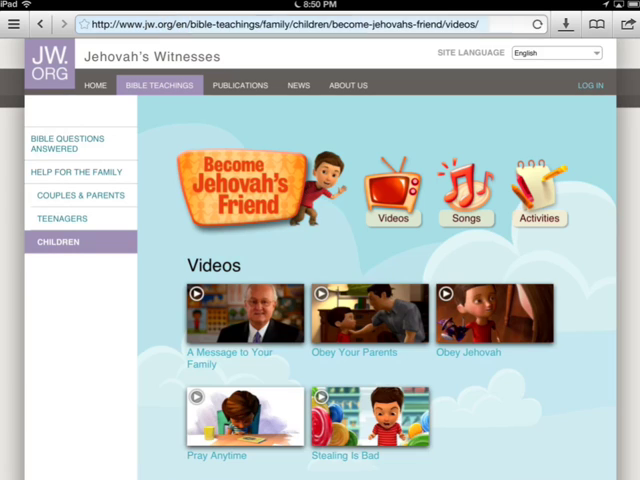
scroll(320, 300, "down", 3)
scroll(320, 300, "down", 2)
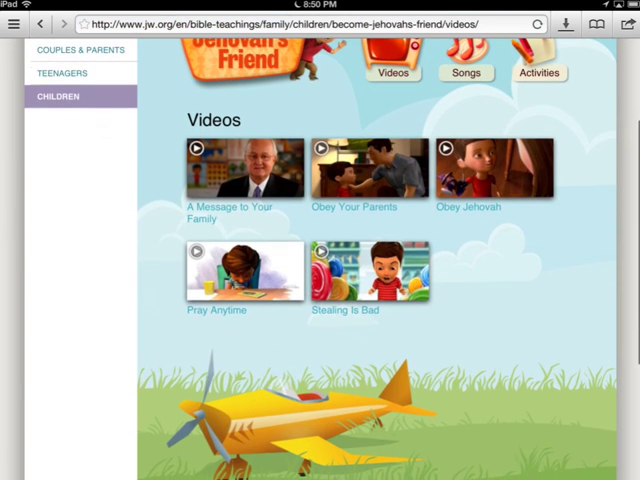
scroll(320, 300, "up", 1)
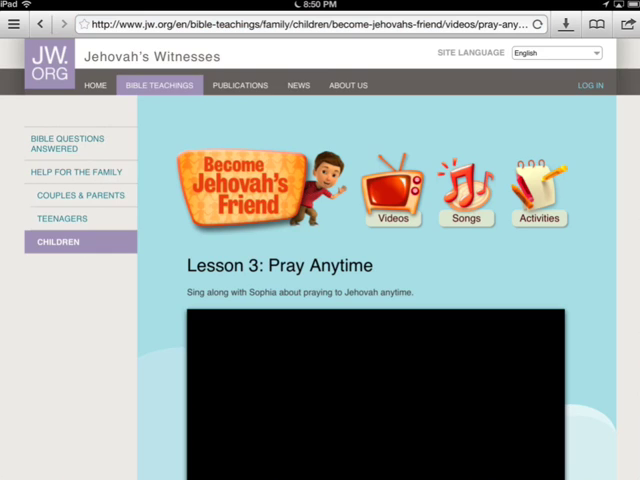
scroll(375, 300, "down", 4)
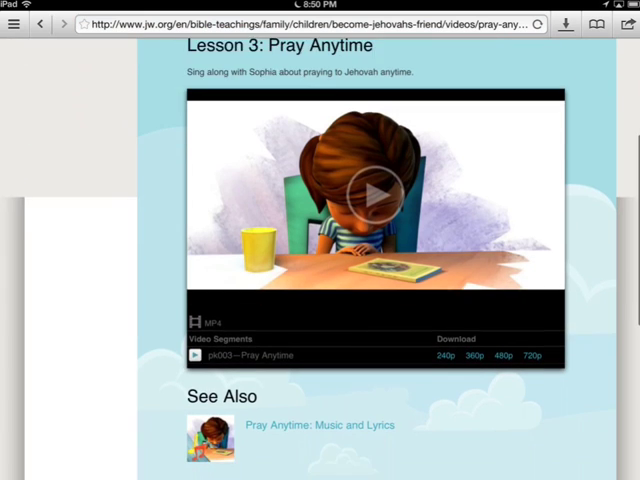
scroll(375, 250, "up", 1)
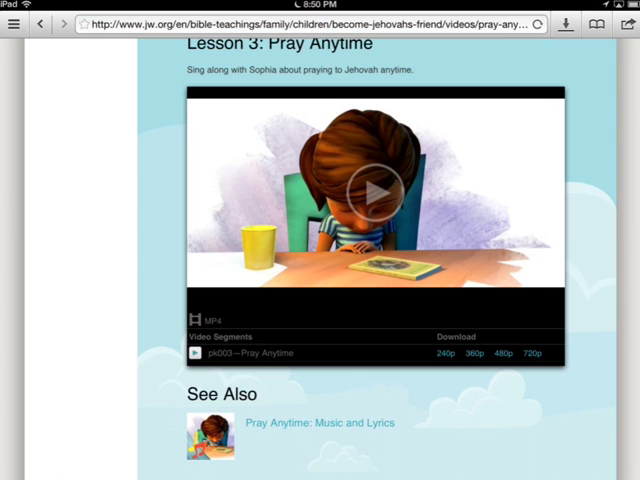
Download the 360p Pray Anytime video as an MP4 into the Documents folder
left_click(474, 353)
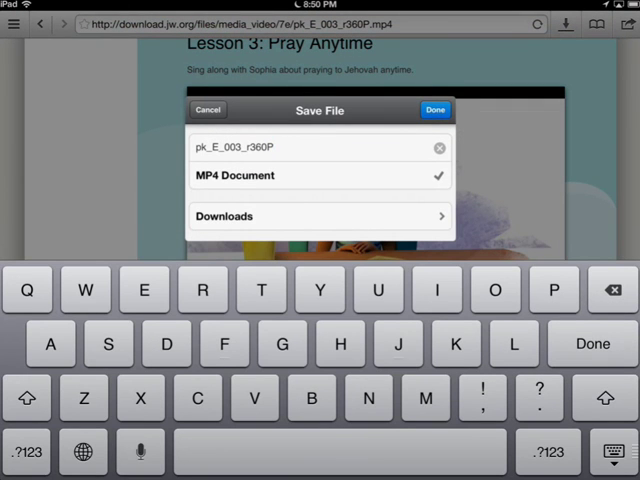
left_click(439, 147)
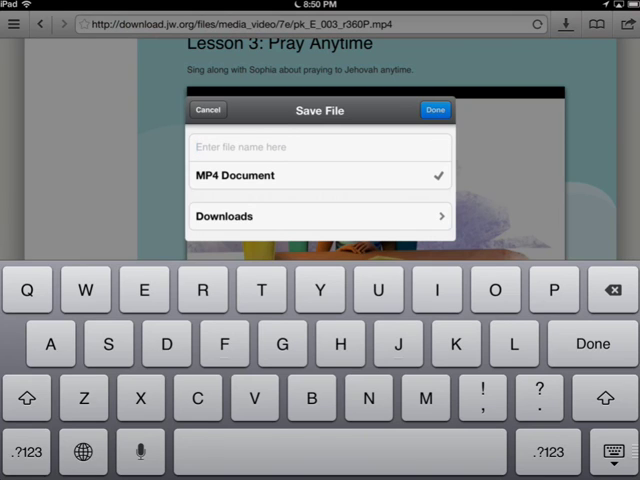
type("Pray")
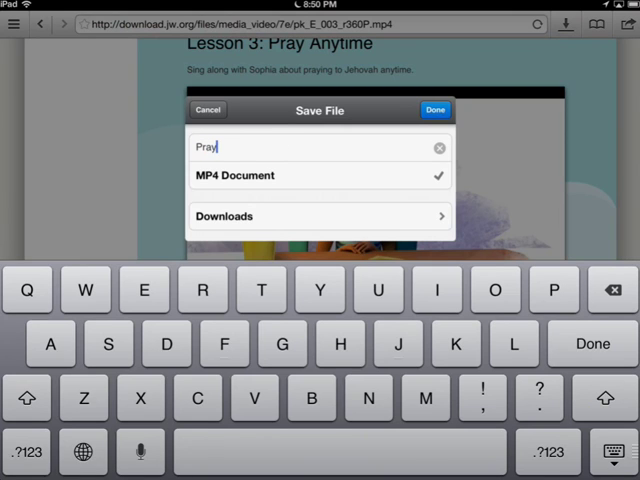
type(" Any")
type("time")
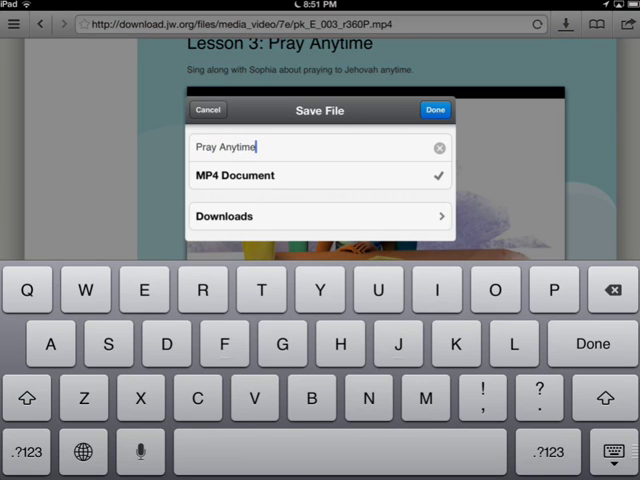
left_click(320, 216)
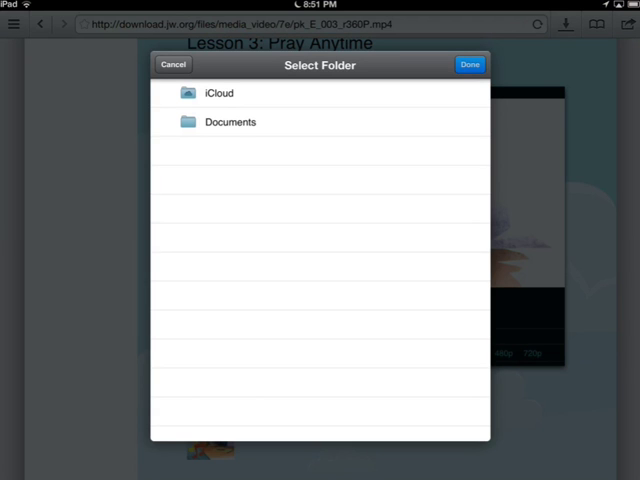
left_click(320, 121)
left_click(470, 64)
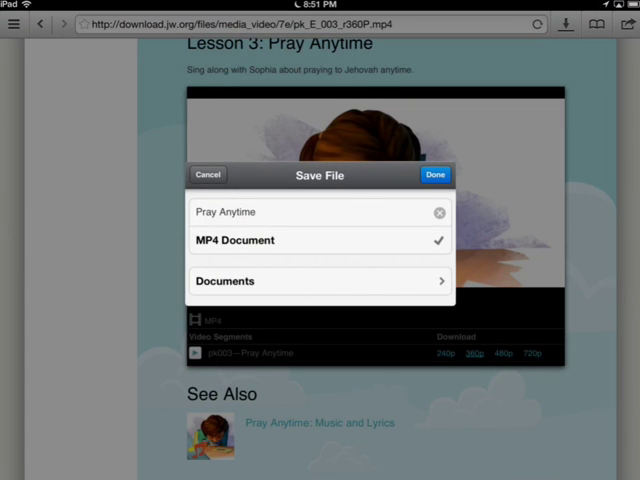
left_click(435, 174)
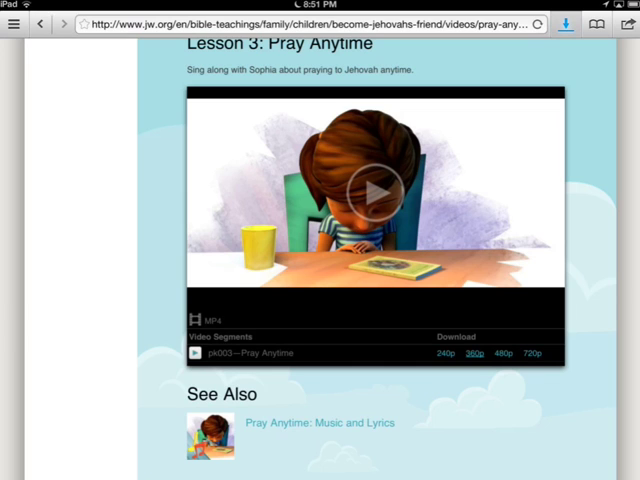
Check the Pray Anytime download's progress, then open Obey Your Parents and confirm it finished
left_click(565, 24)
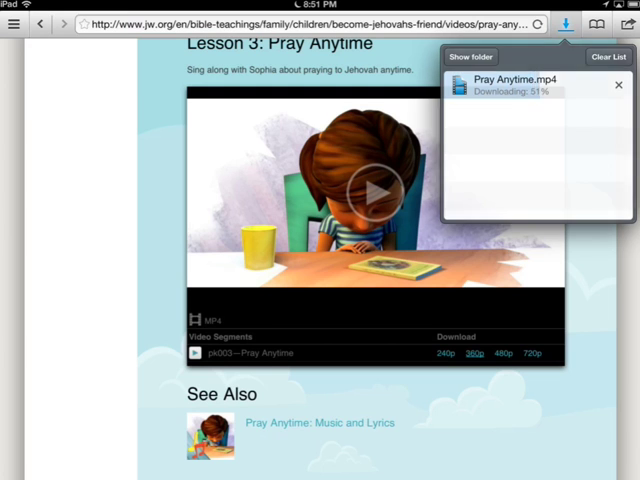
left_click(300, 200)
left_click(40, 24)
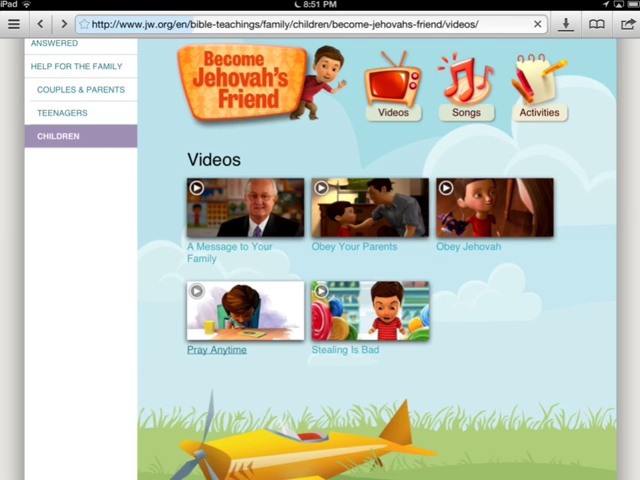
left_click(354, 246)
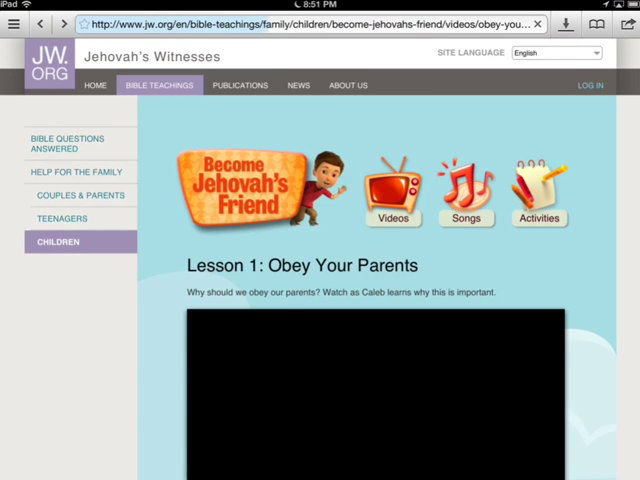
scroll(375, 300, "down", 4)
scroll(375, 300, "down", 2)
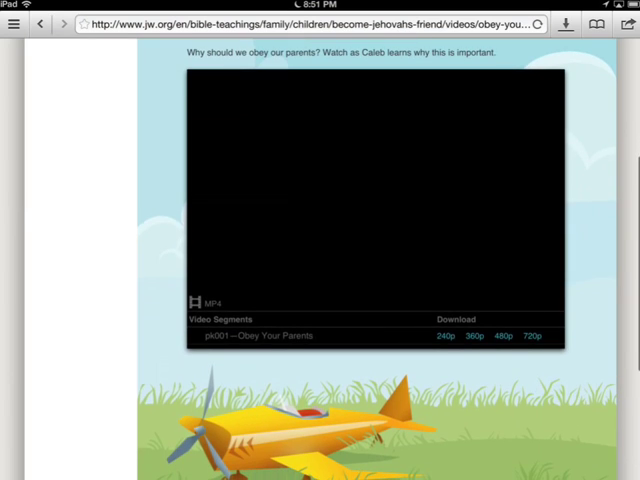
left_click(565, 24)
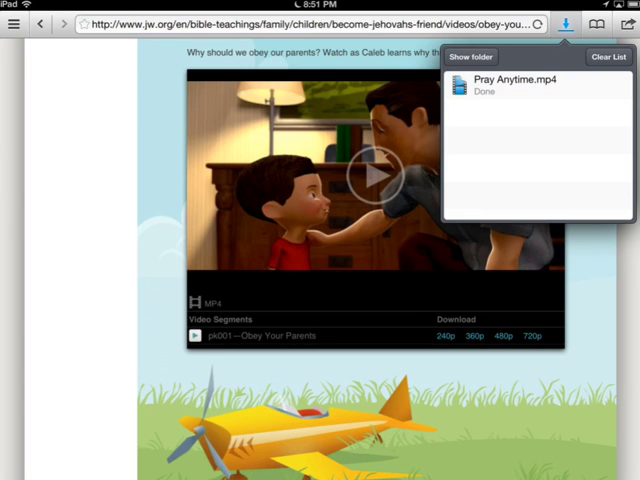
Play Pray Anytime.mp4 from the Documents folder, then close the video player
left_click(13, 24)
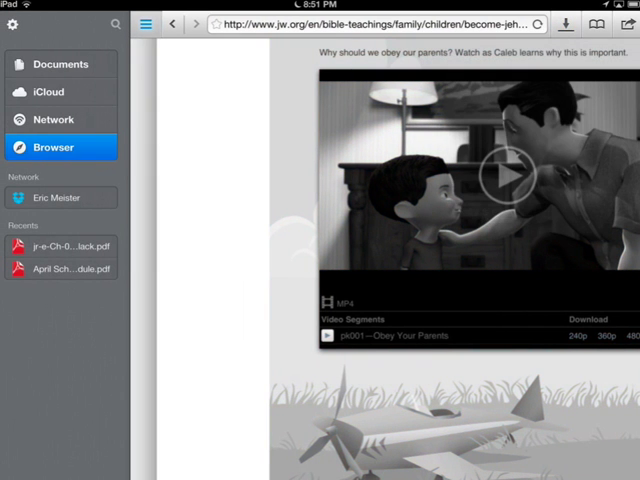
left_click(60, 64)
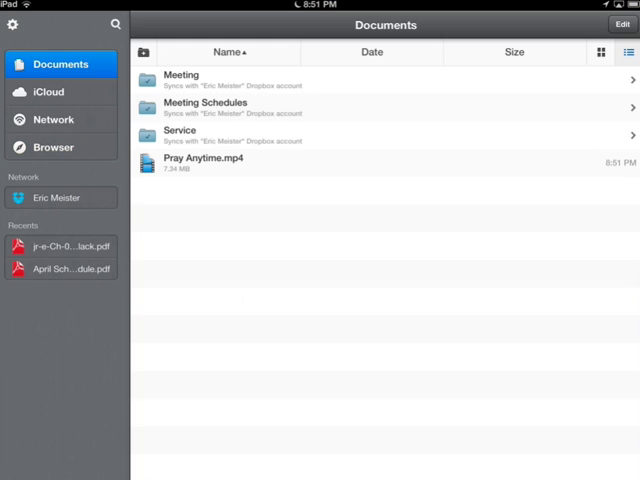
left_click(203, 162)
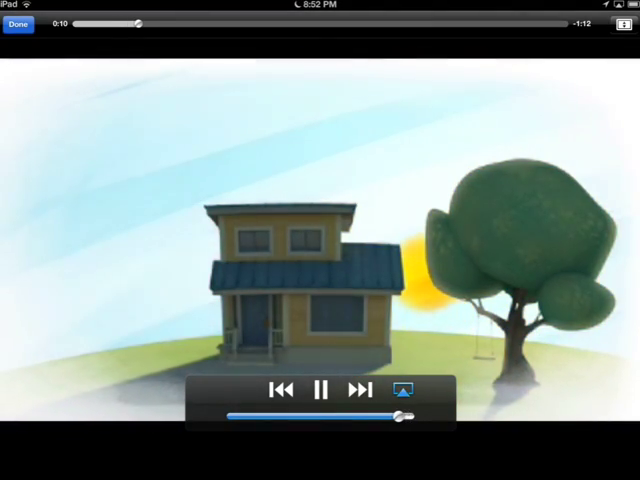
left_click(18, 24)
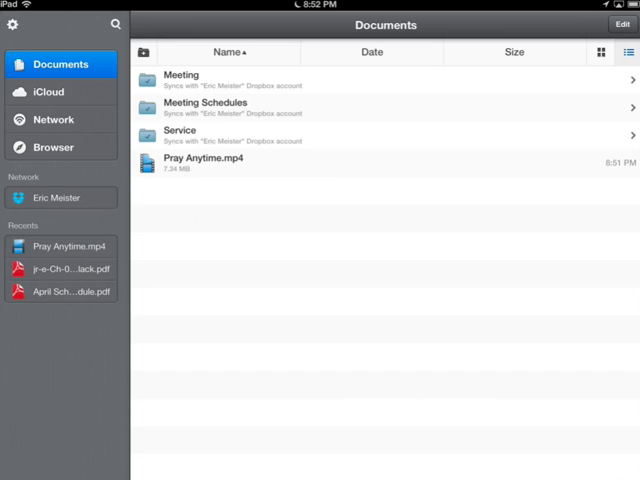
Switch back to the browser, hide the sidebar, and return to the Videos listing
left_click(53, 147)
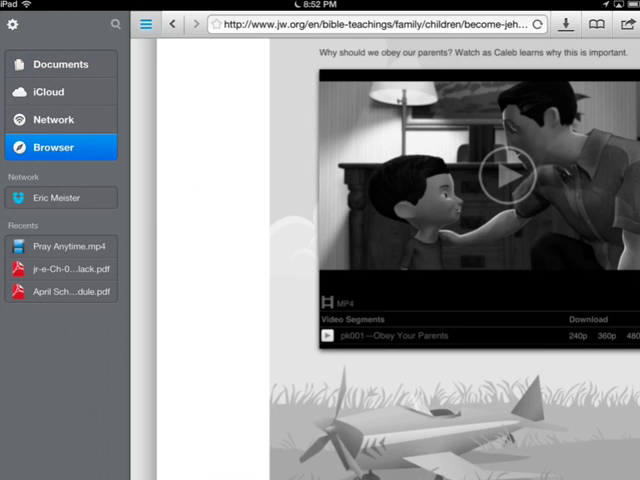
left_click(400, 240)
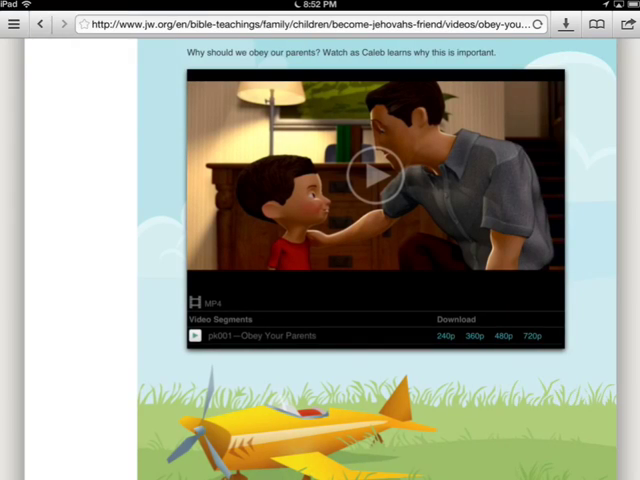
left_click(40, 24)
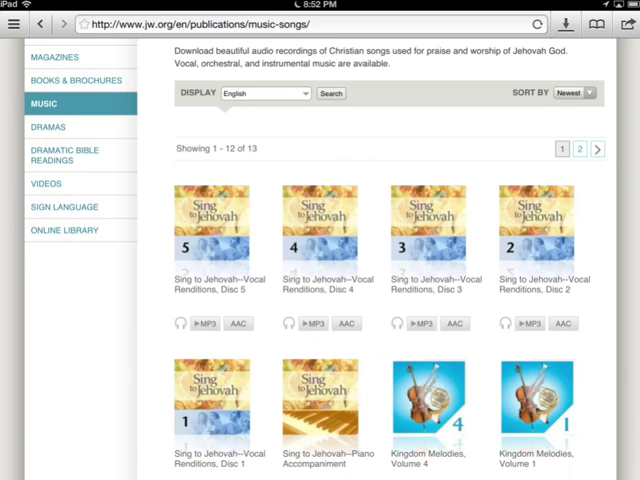
left_click(204, 323)
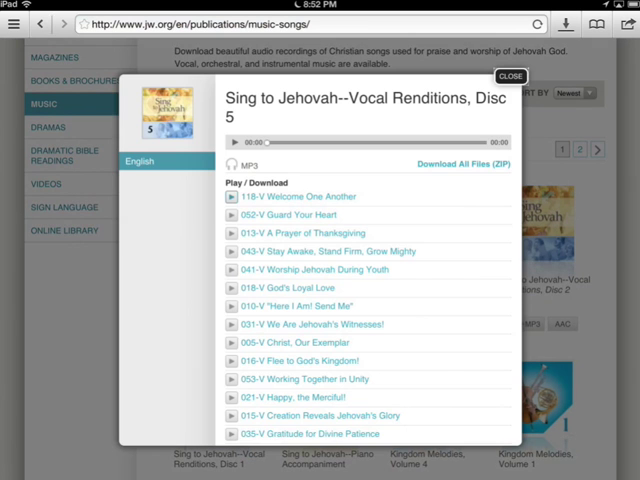
scroll(370, 300, "down", 1)
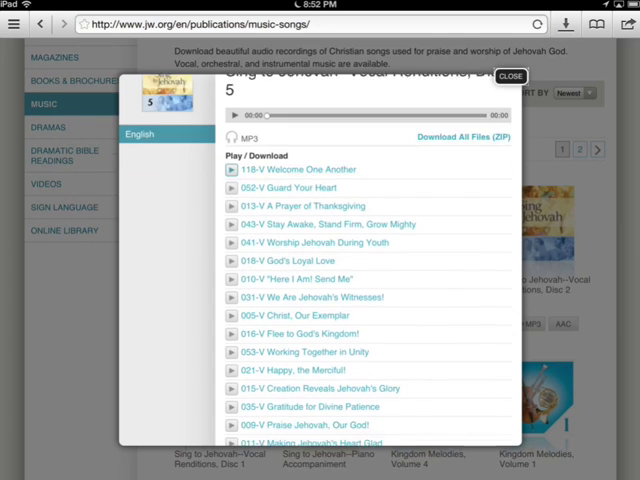
left_click(328, 216)
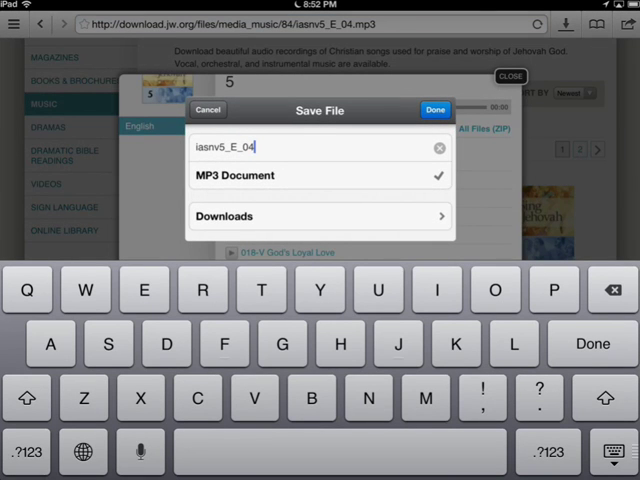
left_click(435, 110)
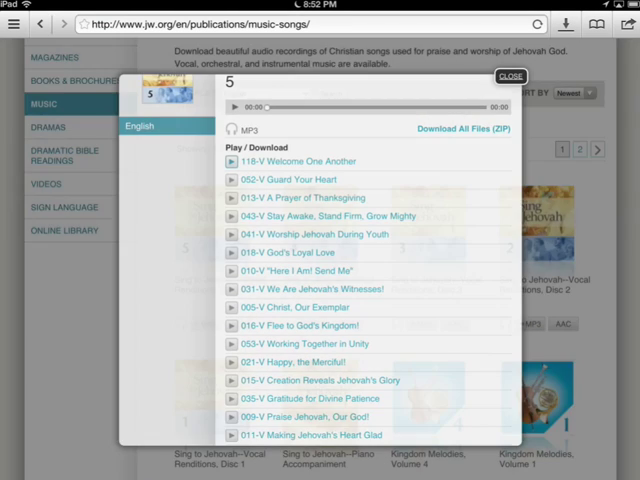
left_click(510, 76)
scroll(320, 300, "up", 3)
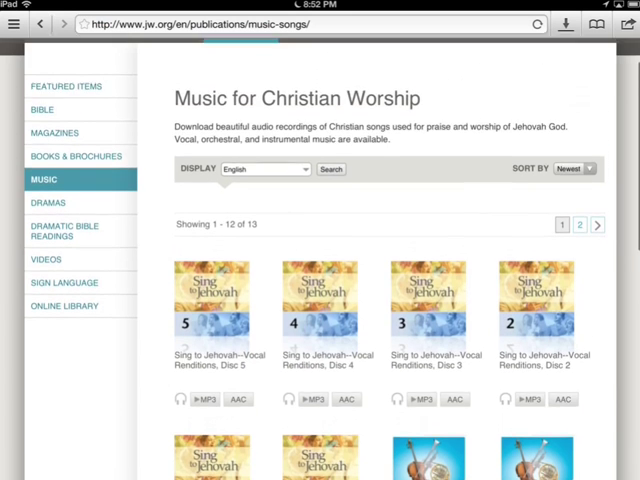
scroll(320, 300, "up", 1)
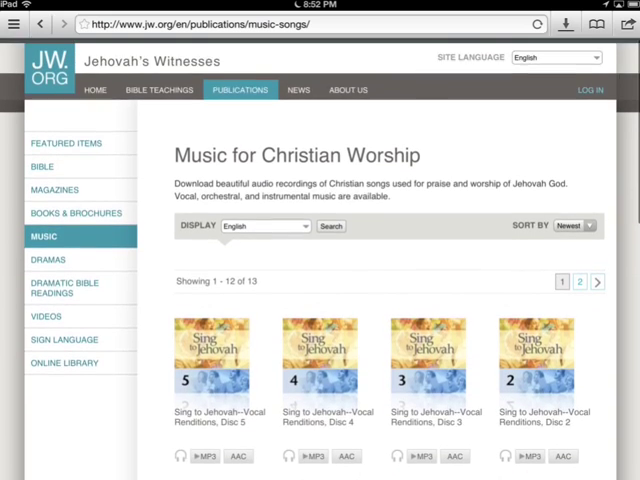